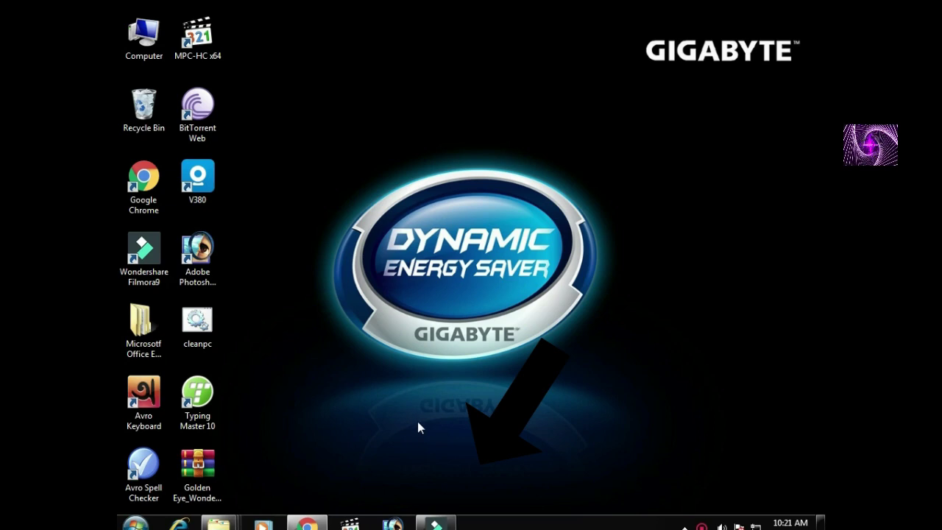
Bring Filmora9 back and check Help > Offline Activation shows it activated.
left_click(428, 521)
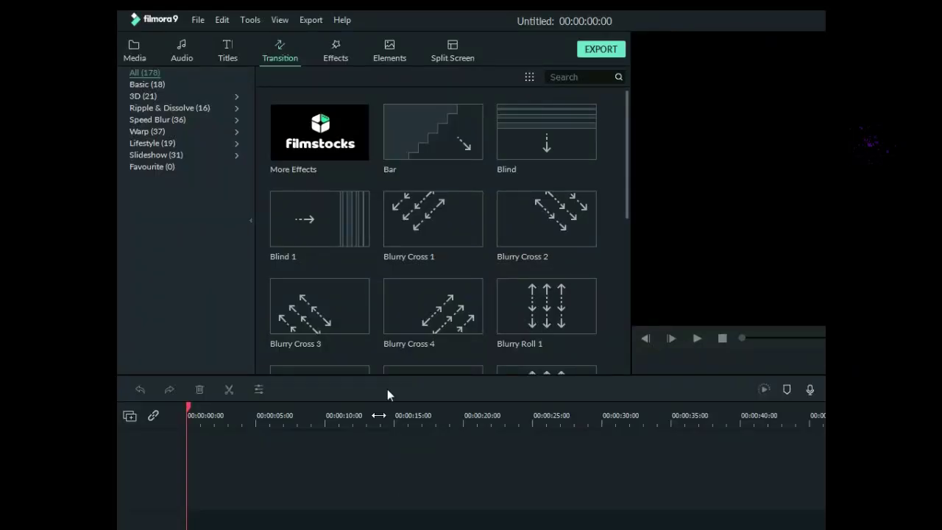
left_click(342, 20)
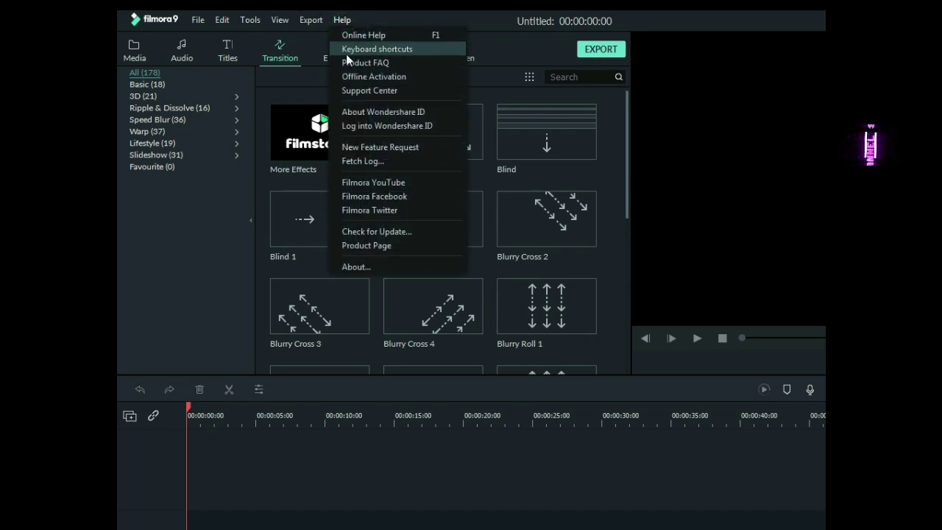
left_click(359, 78)
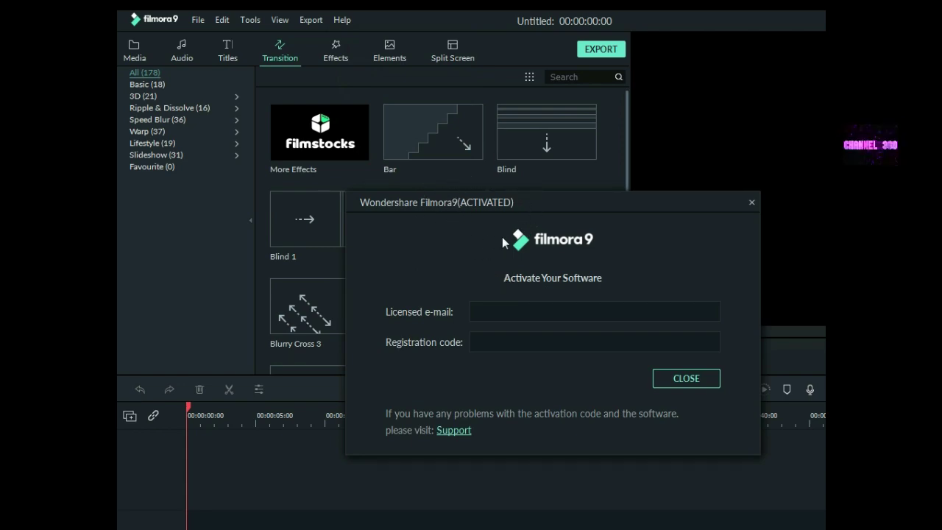
left_click(751, 202)
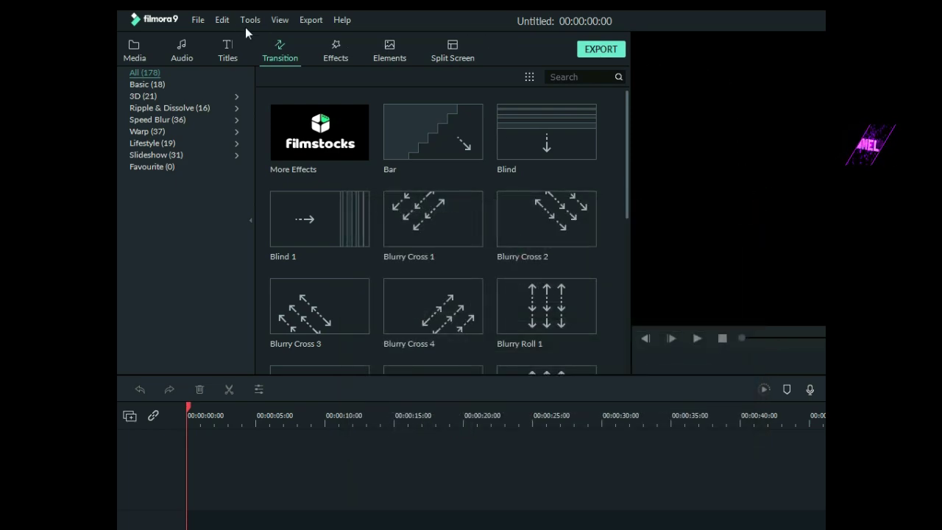
Restore Filmora9 down to a window, reposition it, then minimize it.
double_click(739, 23)
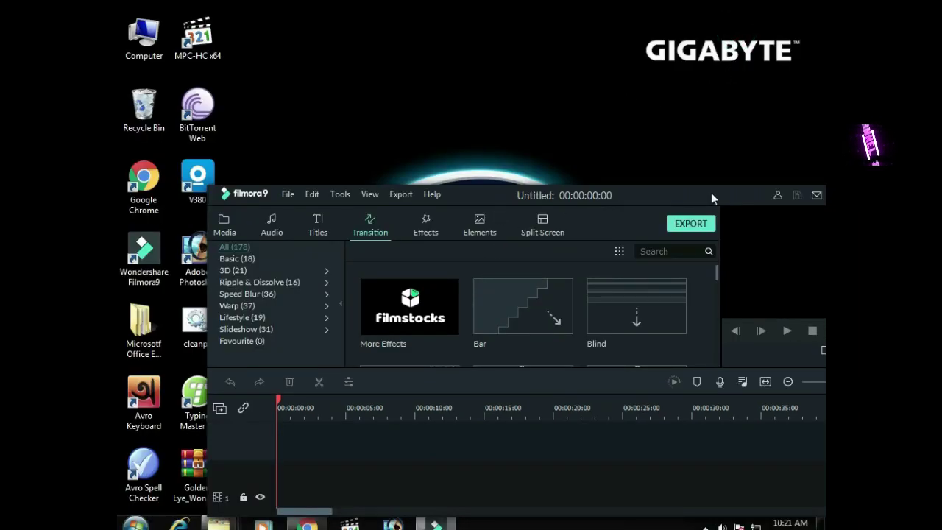
left_click_drag(705, 192, 609, 231)
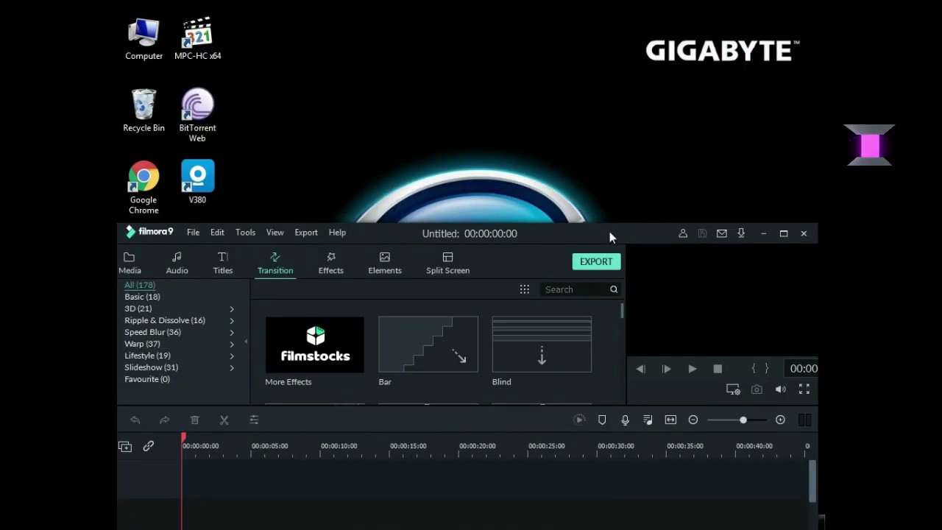
left_click(765, 231)
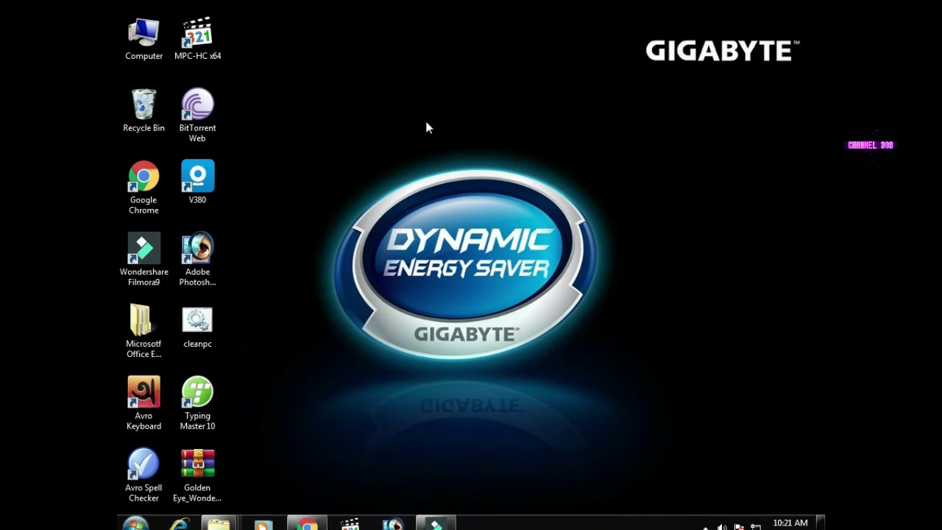
Refresh the desktop, close the YouTube video tab in Chrome, and refresh again.
right_click(434, 84)
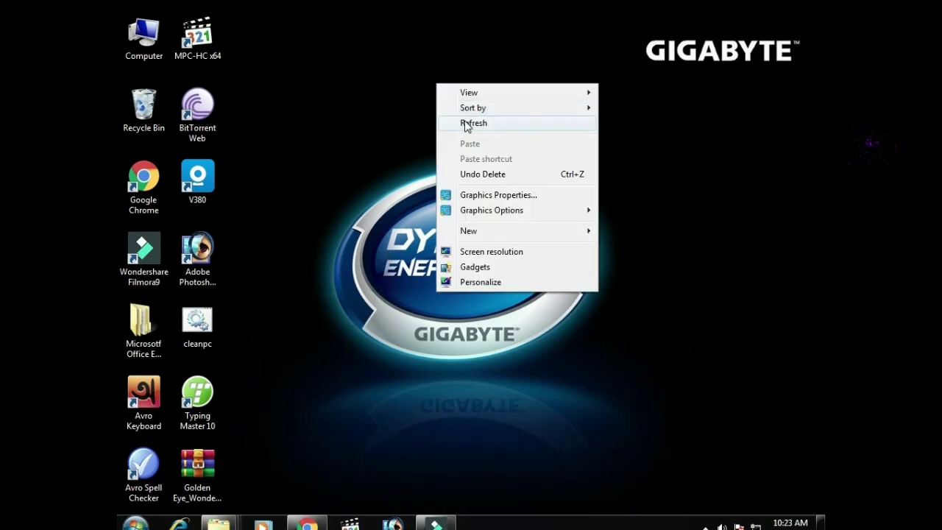
left_click(462, 122)
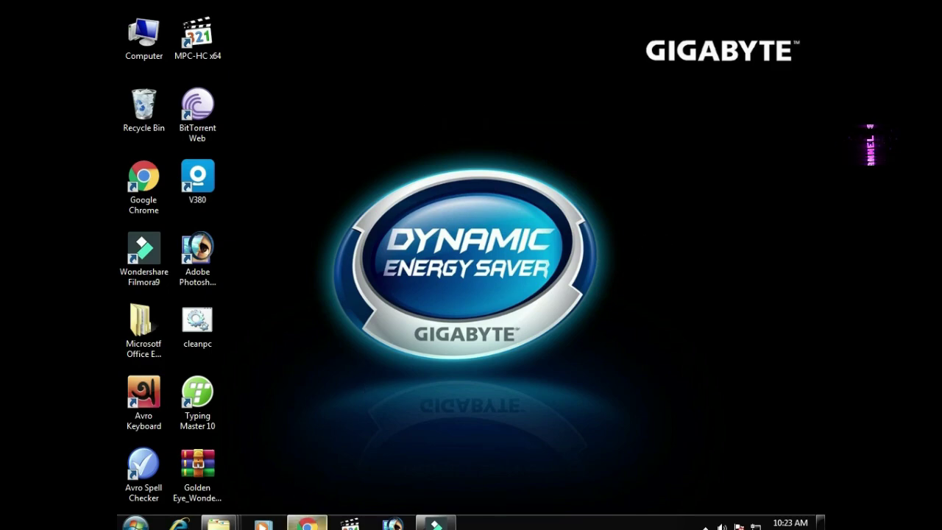
left_click(308, 524)
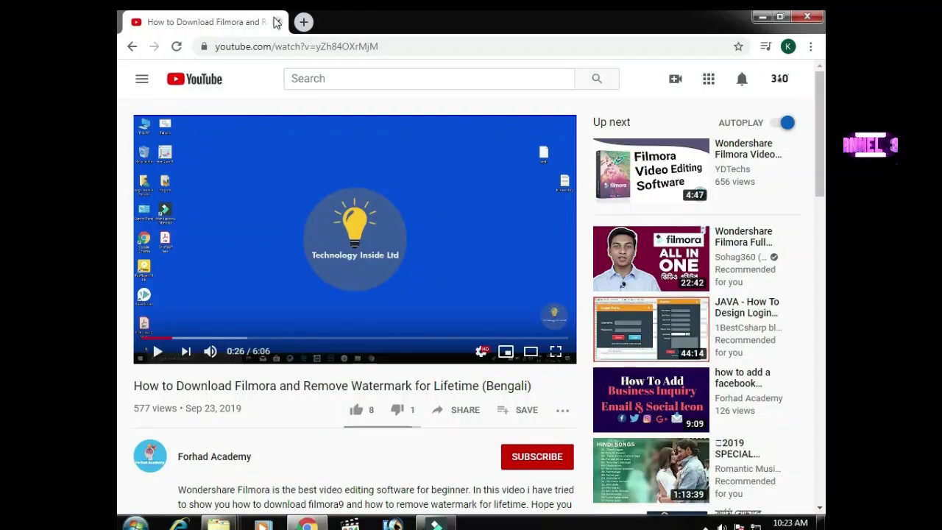
left_click(277, 23)
right_click(363, 192)
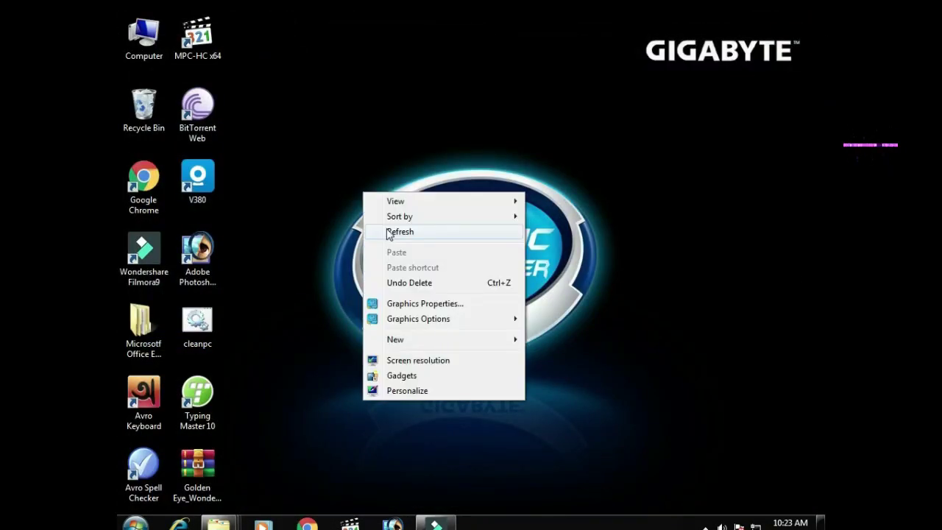
left_click(383, 231)
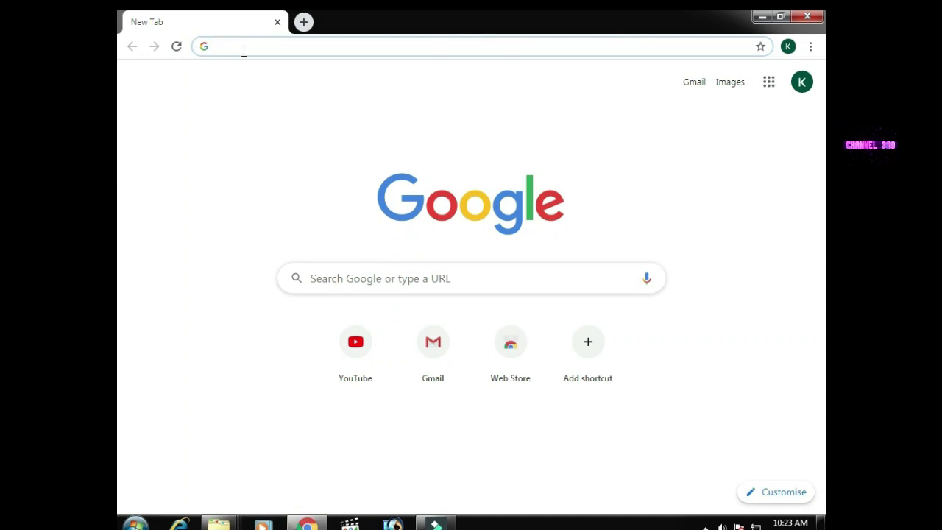
Paste the Google Drive folder link into Chrome's address bar and open it.
left_click(242, 47)
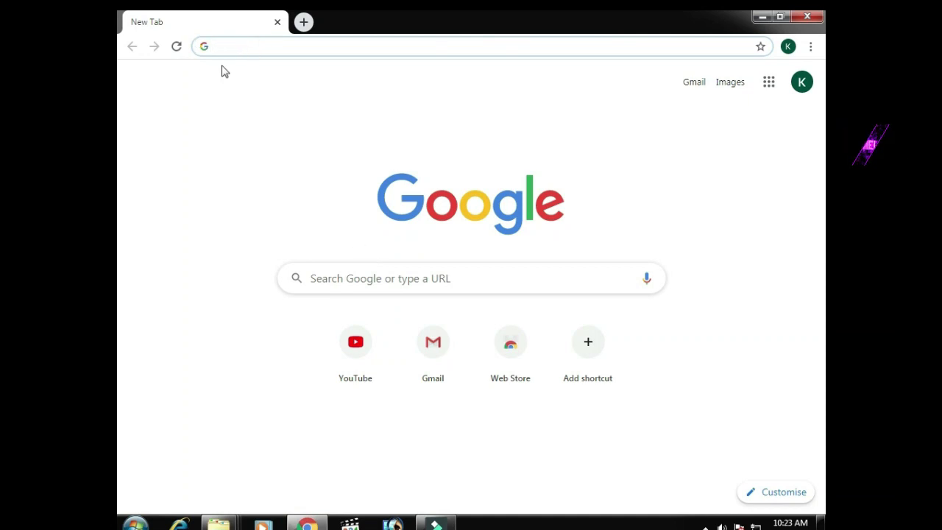
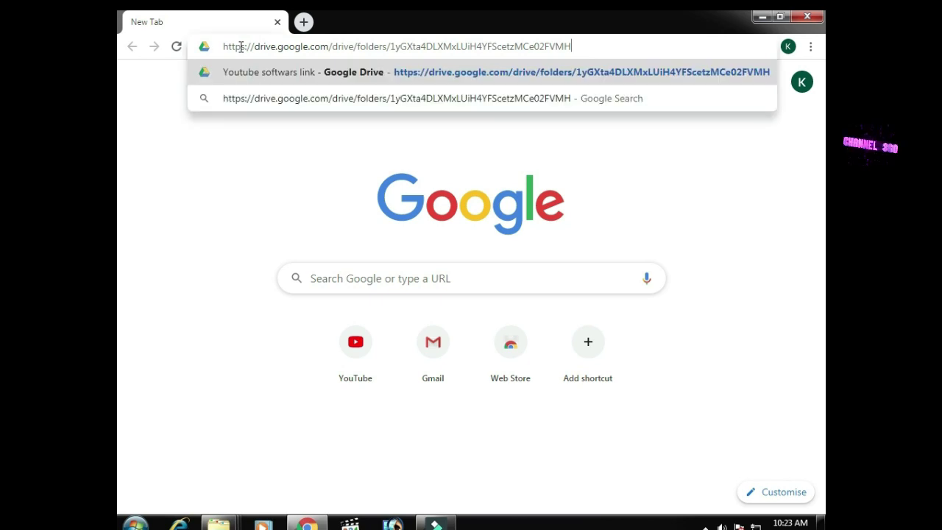
left_click(377, 67)
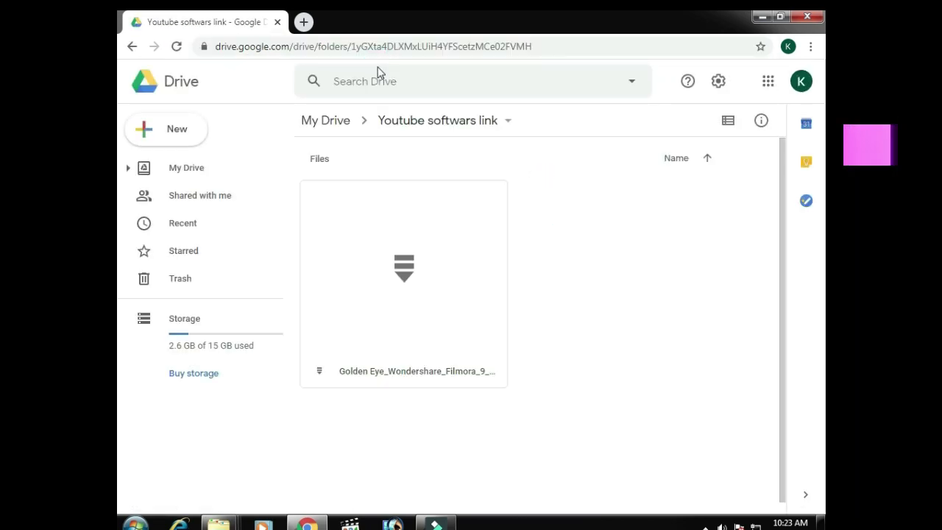
Download Golden Eye_Wondershare_Filmora_9_x64.zip, accepting the virus scan warning.
left_click(396, 277)
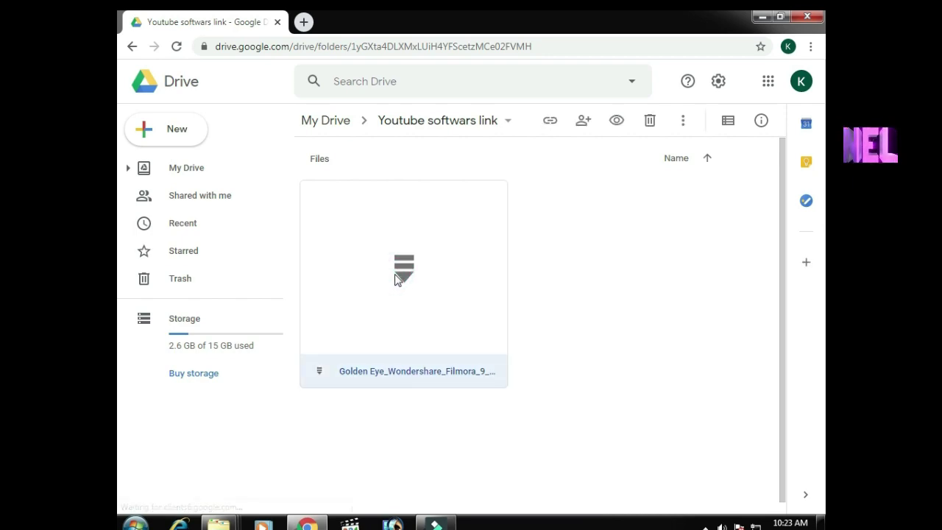
right_click(413, 213)
mouse_move(414, 213)
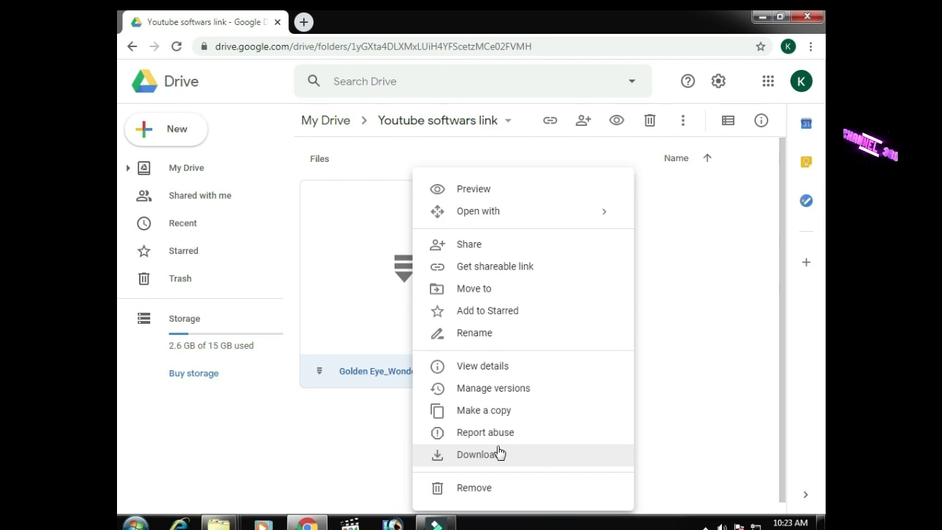
left_click(496, 451)
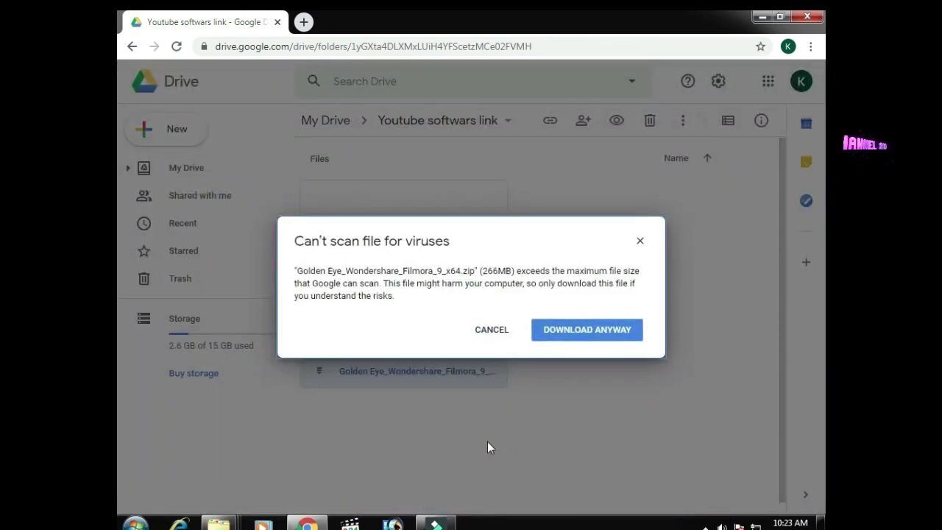
left_click(590, 336)
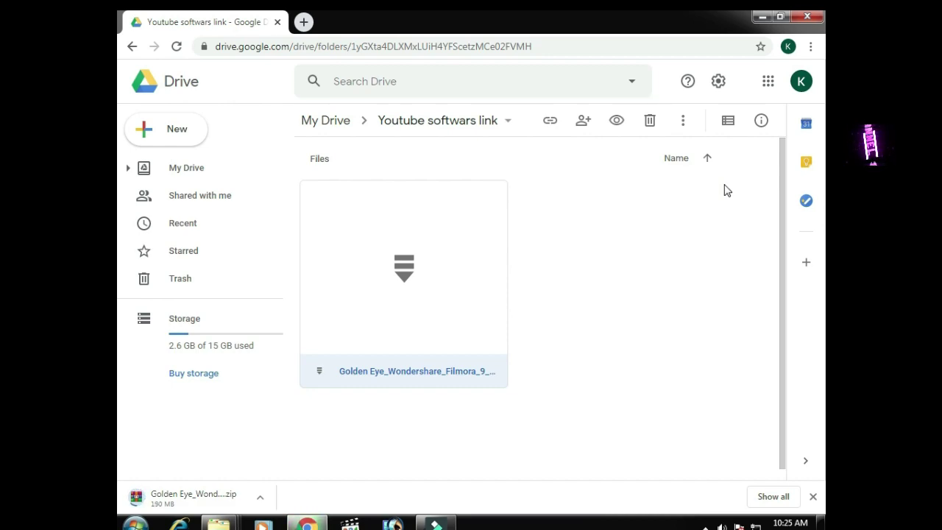
left_click(155, 438)
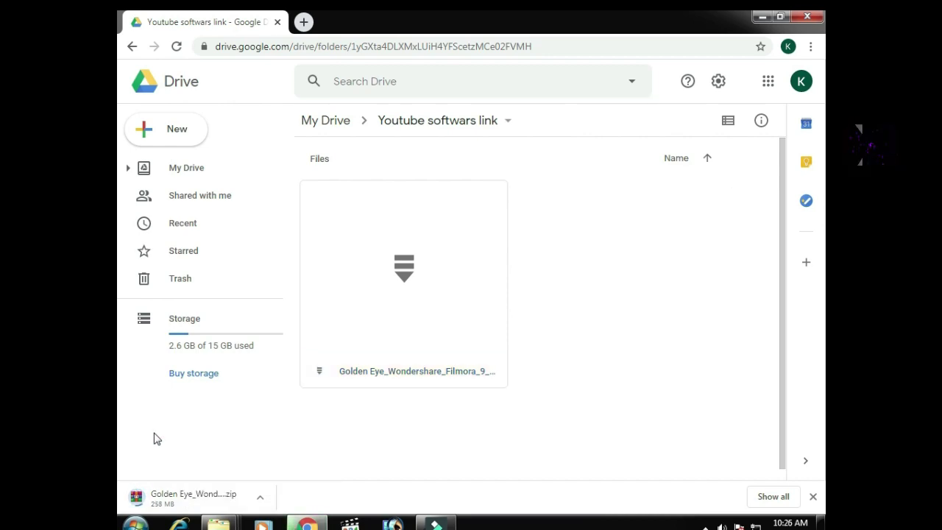
right_click(180, 499)
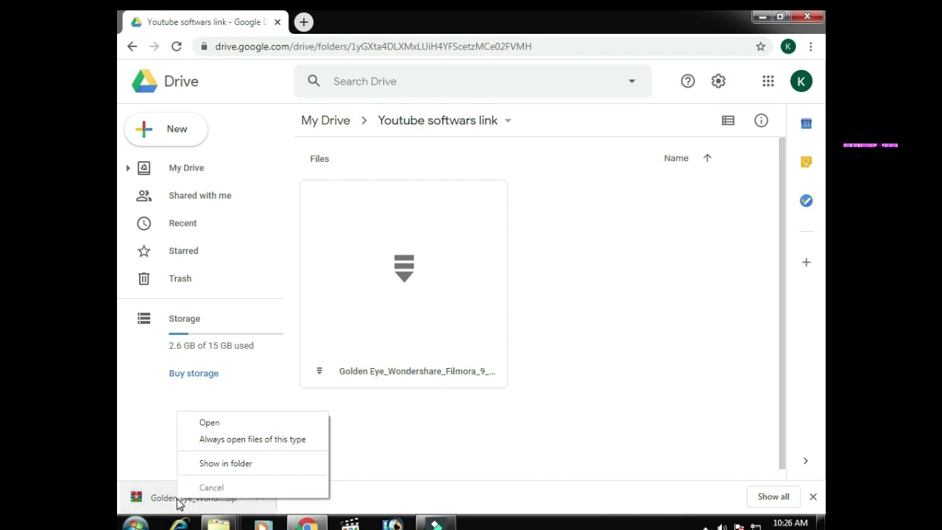
Copy the downloaded Golden Eye zip from the Downloads folder, then minimize Chrome and Explorer.
left_click(210, 463)
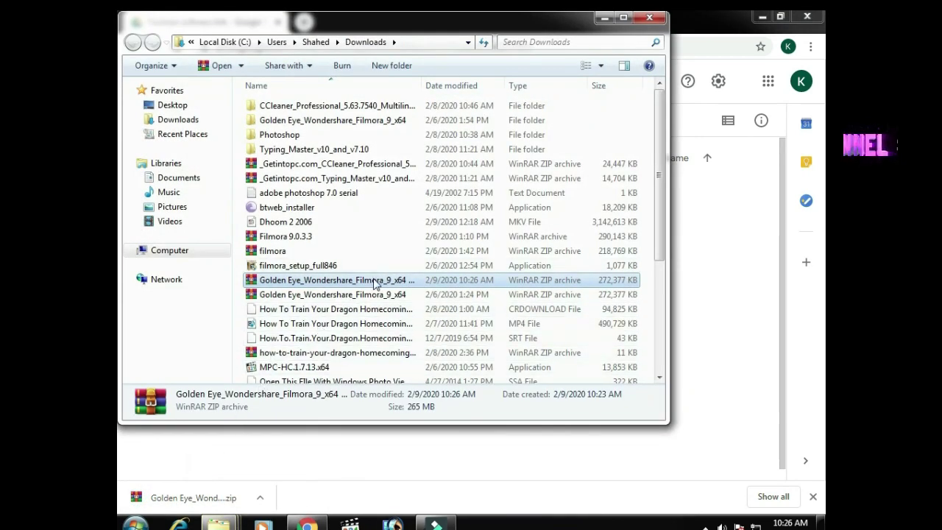
right_click(375, 283)
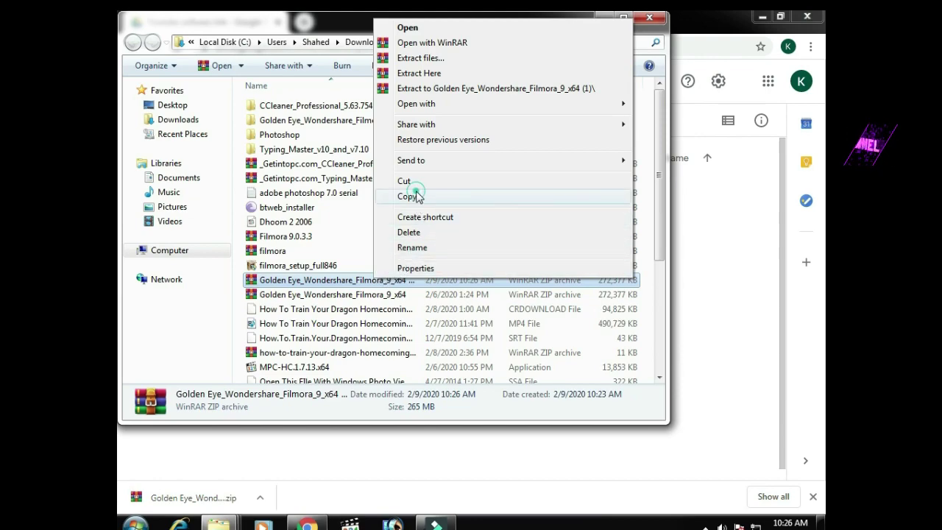
left_click(416, 195)
left_click(762, 16)
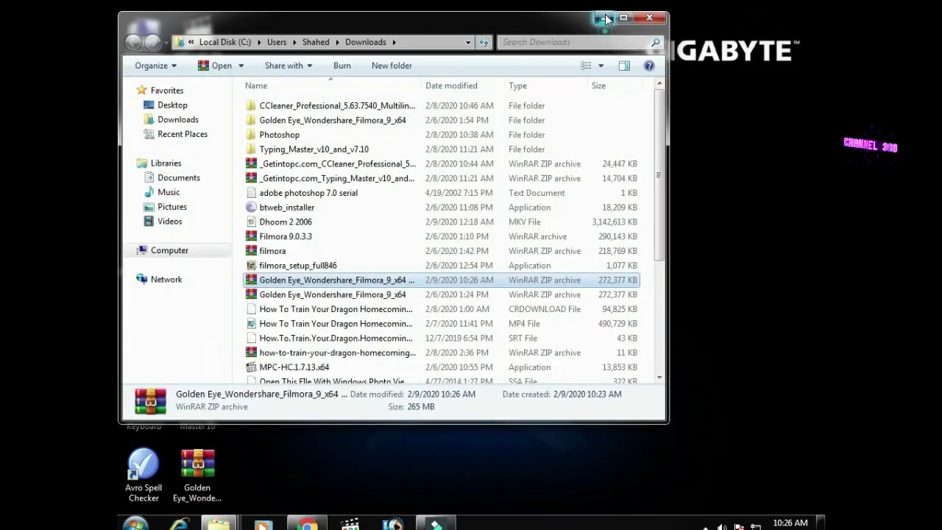
left_click(603, 17)
Paste the copied Golden Eye zip onto the desktop.
right_click(410, 90)
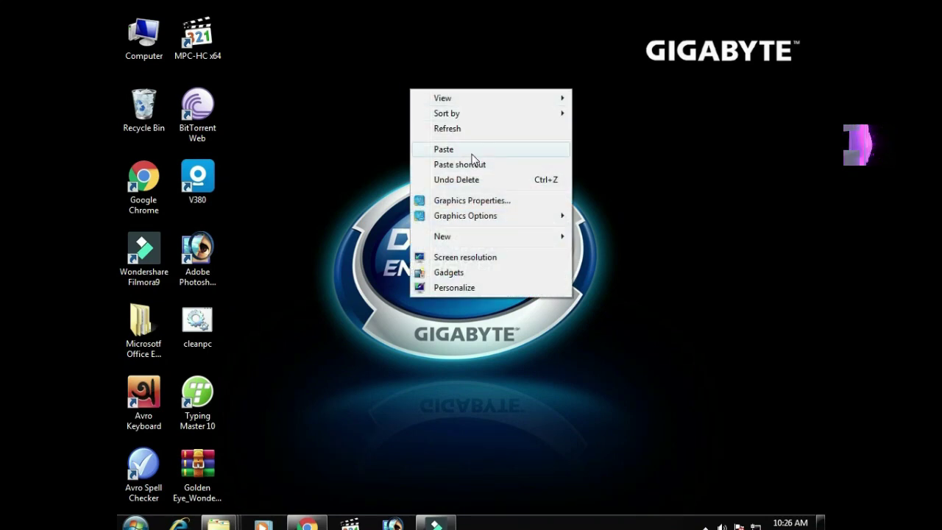
left_click(669, 162)
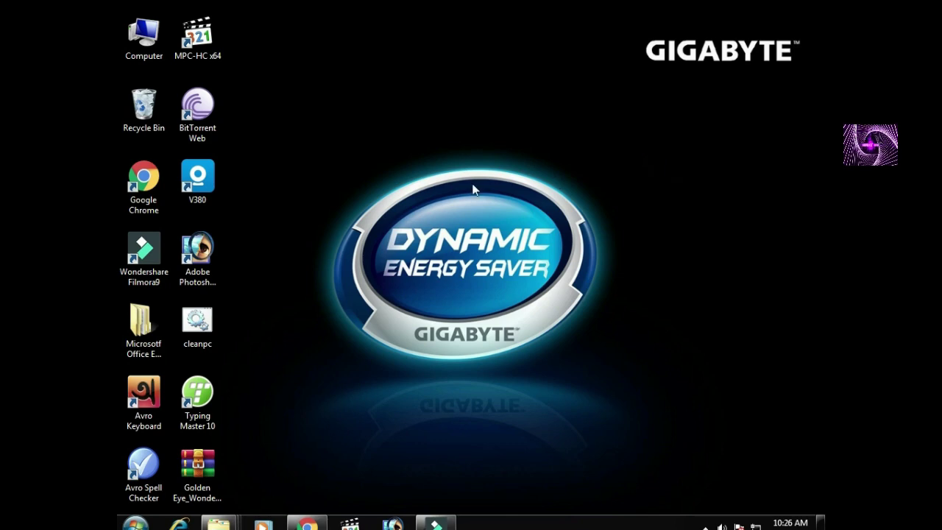
right_click(389, 103)
left_click(333, 201)
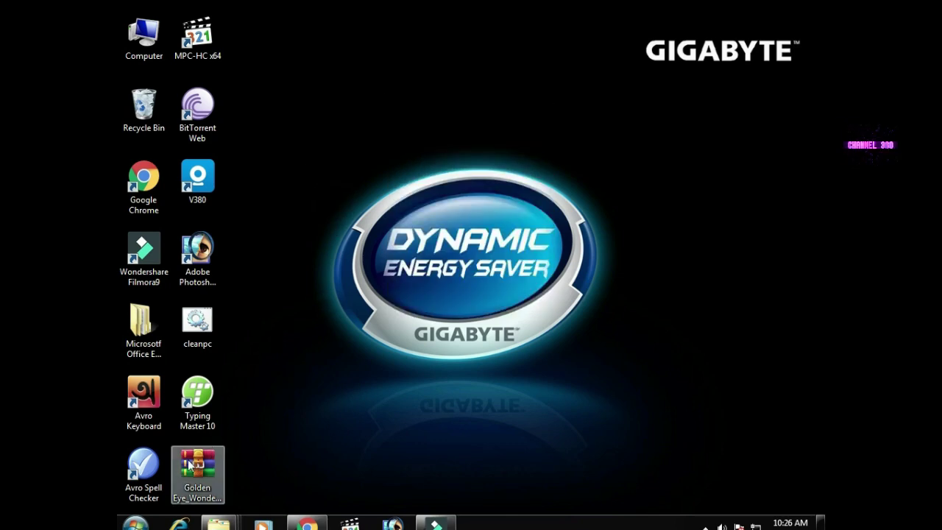
Extract the Golden Eye zip onto the desktop with Extract Here and open the extracted folder.
left_click(214, 503)
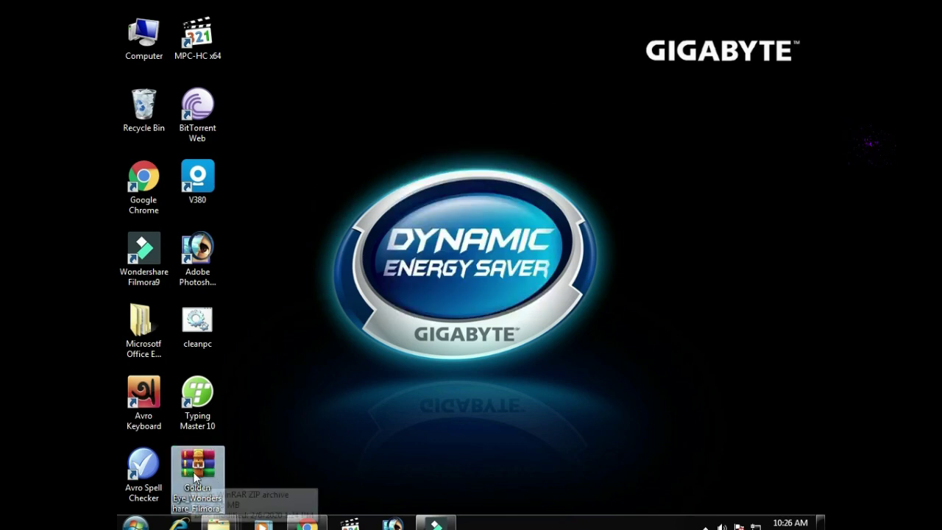
right_click(196, 479)
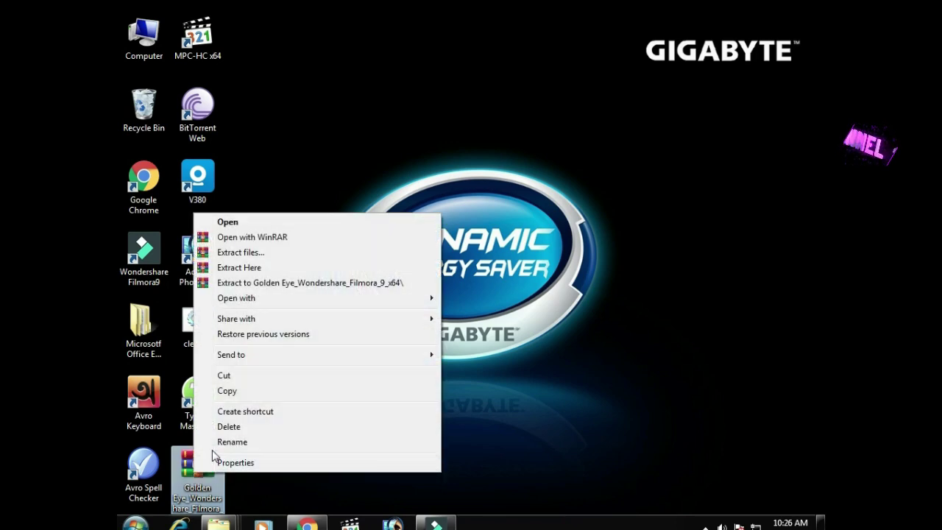
left_click(272, 268)
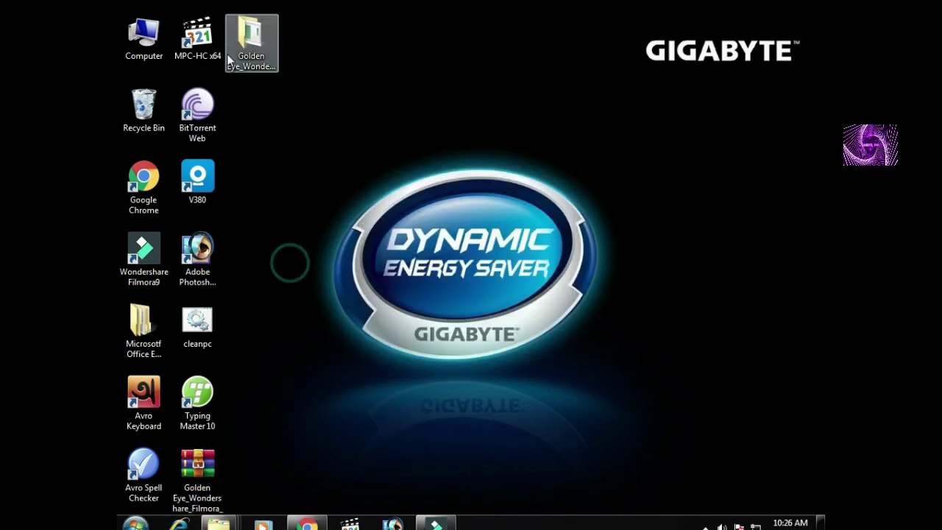
double_click(244, 43)
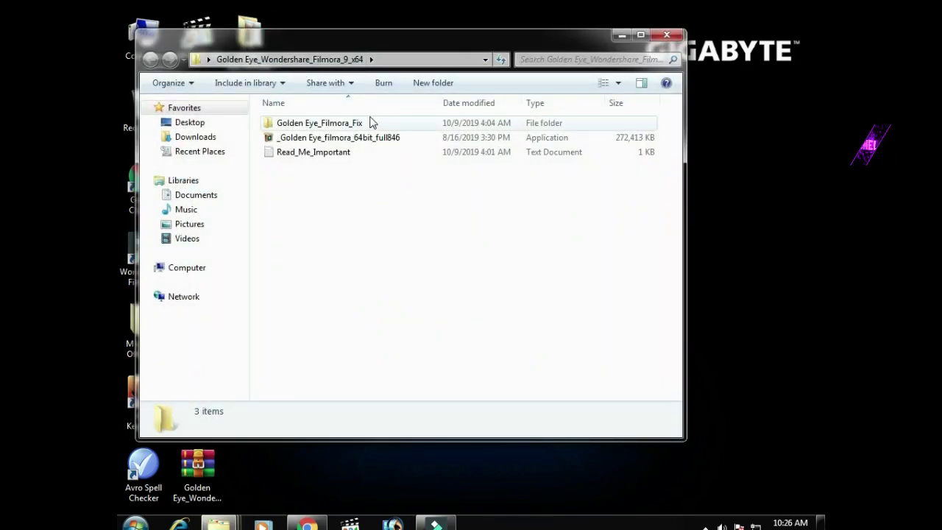
Run the _Golden Eye_filmora_64bit_full846 installer and close the folder window.
left_click(357, 138)
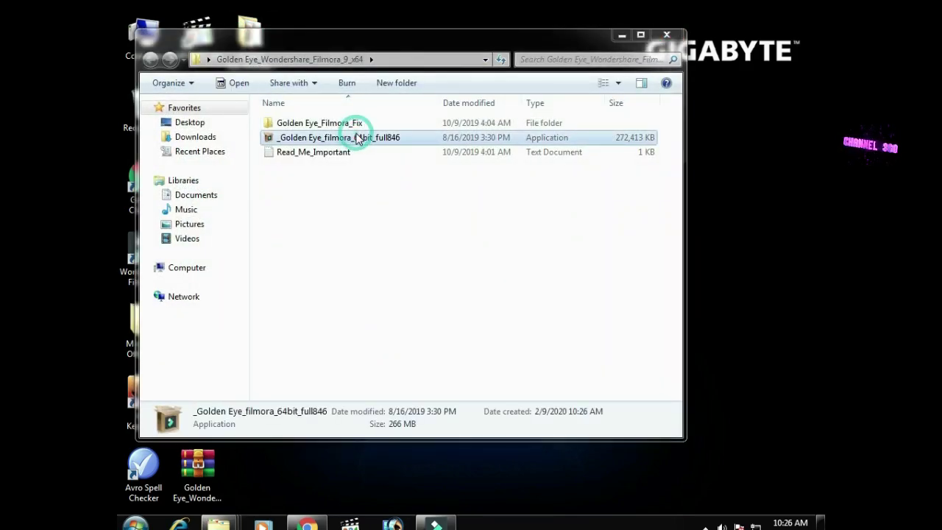
double_click(358, 139)
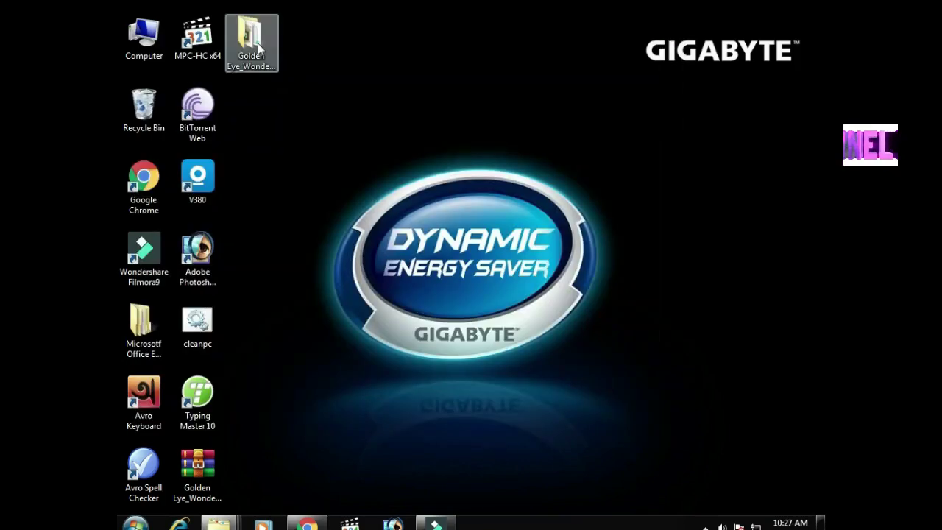
double_click(249, 33)
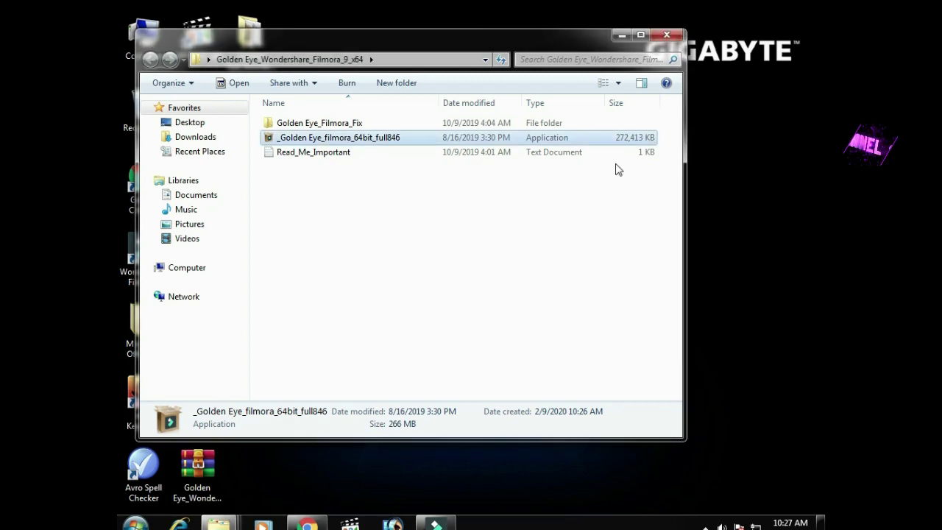
left_click(667, 34)
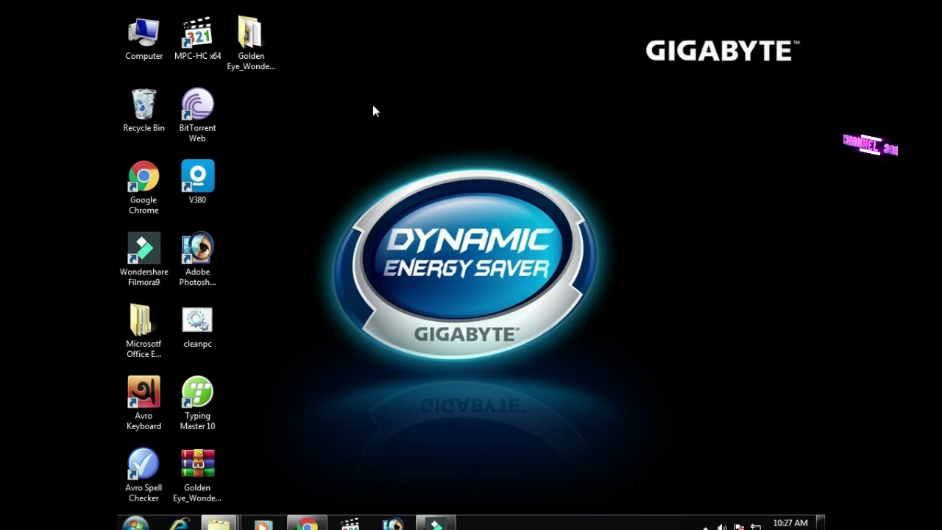
In the Golden Eye_Filmora_Fix folder, select PYG64.dll and winmm.dll together and copy them.
double_click(251, 37)
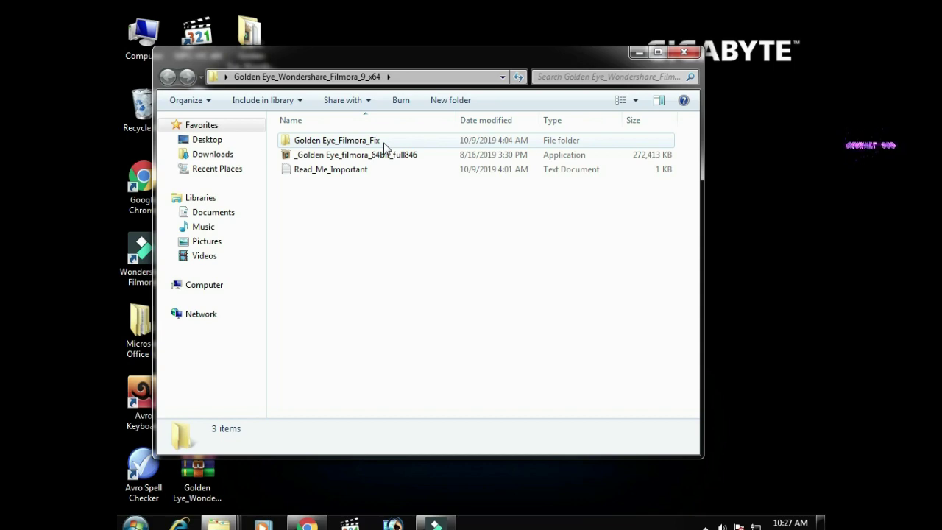
double_click(383, 142)
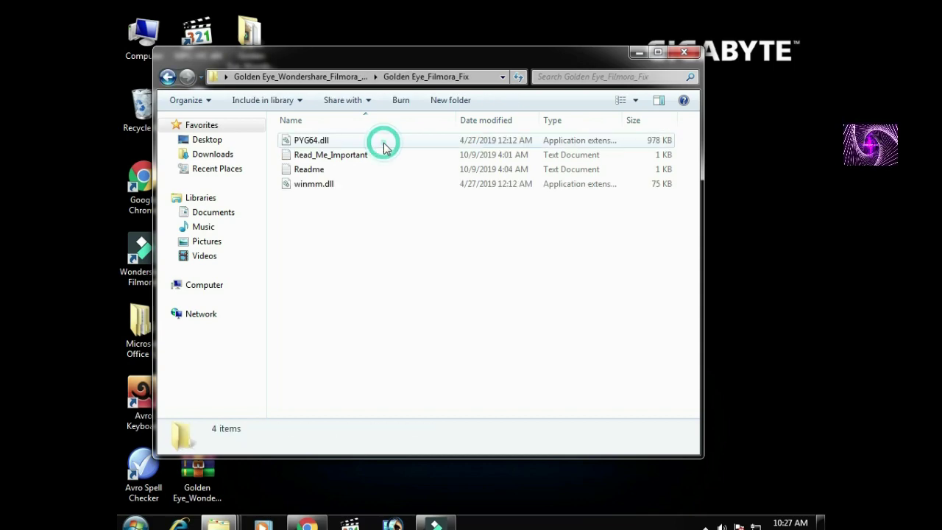
left_click(319, 142)
left_click(331, 188)
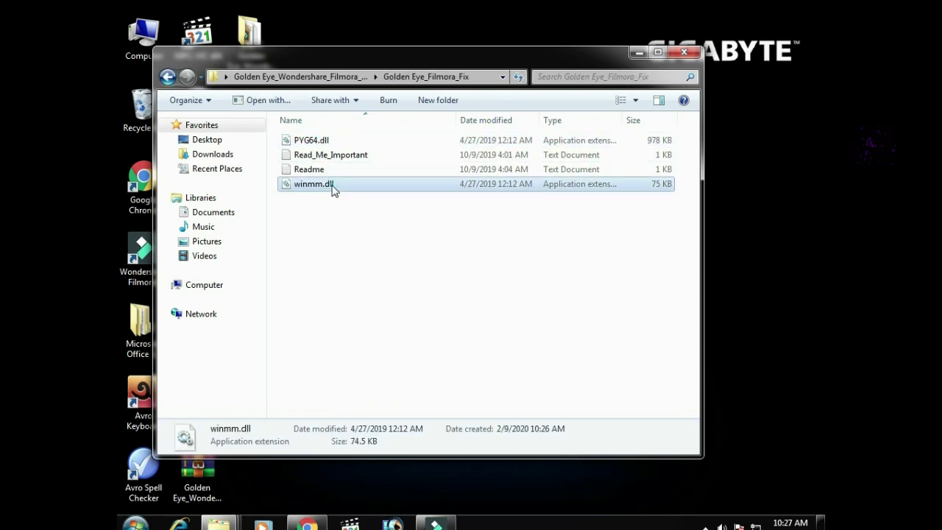
mouse_move(331, 141)
left_mouse_down()
mouse_move(486, 204)
mouse_move(329, 141)
left_mouse_up()
left_click(329, 141, "ctrl")
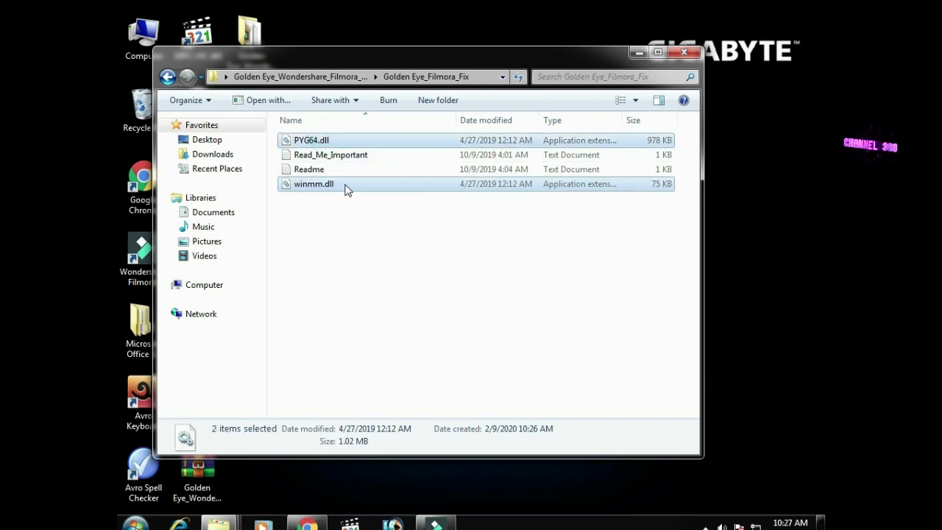
right_click(345, 186)
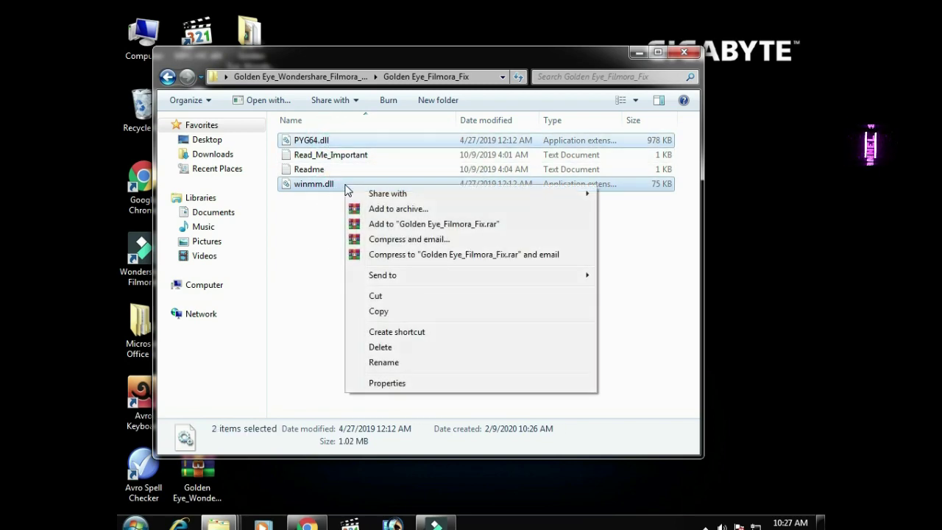
left_click(385, 311)
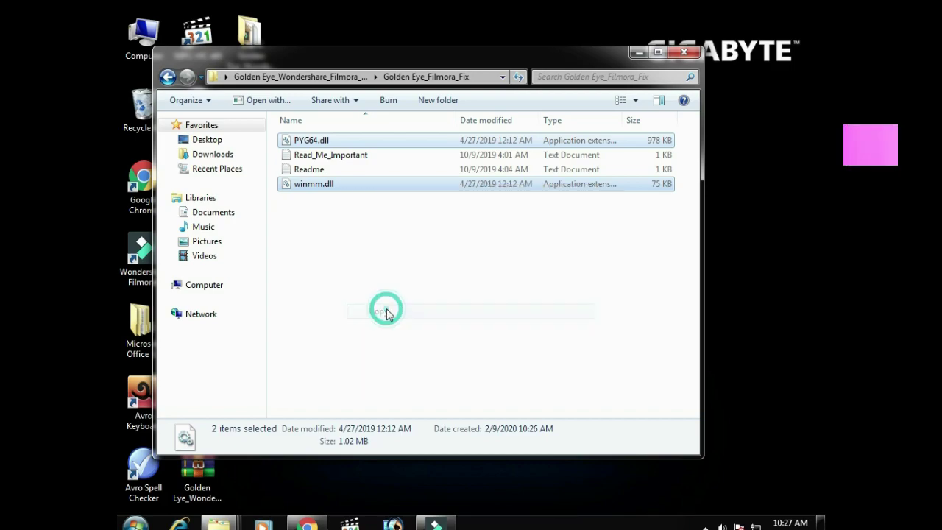
left_click(318, 169)
Open the Readme in Notepad, minimize it, and close the fix folder window.
double_click(318, 169)
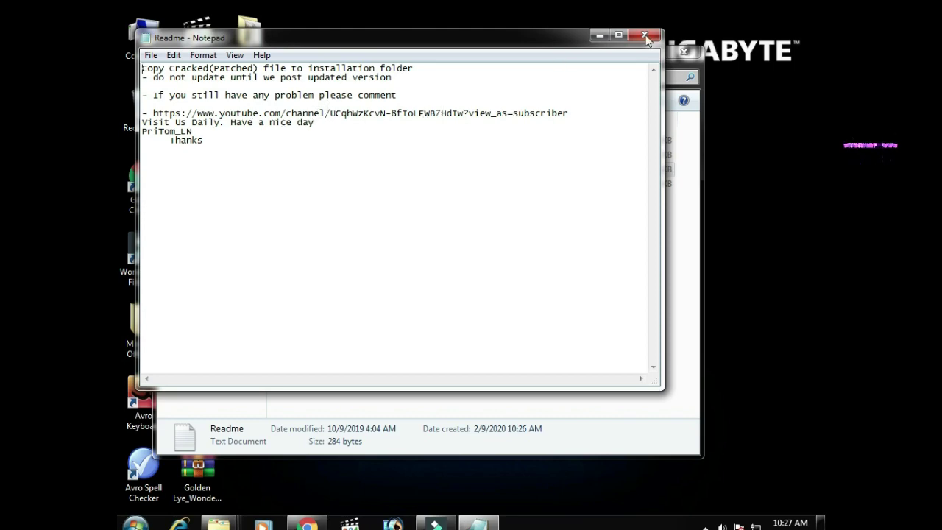
left_click(599, 34)
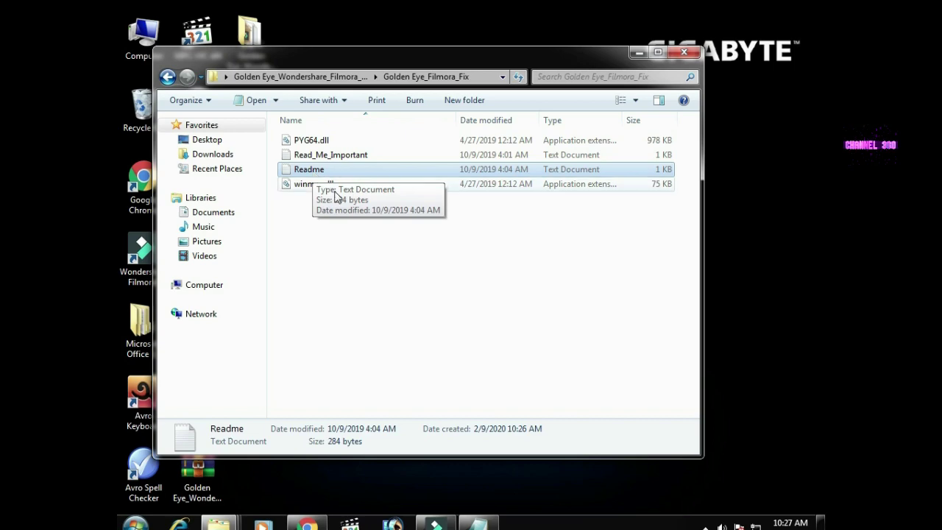
left_click(678, 54)
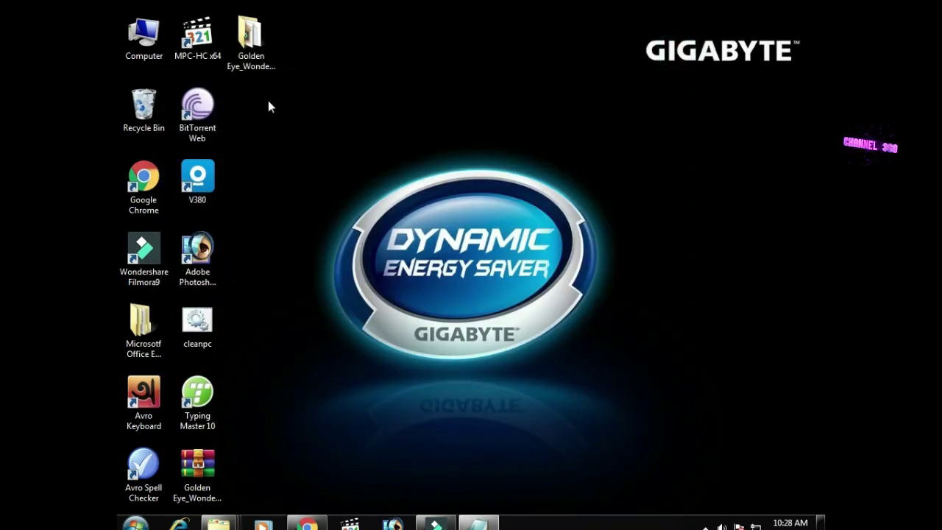
Navigate through Computer to C:\Program Files\Wondershare\Filmora9.
left_click(150, 31)
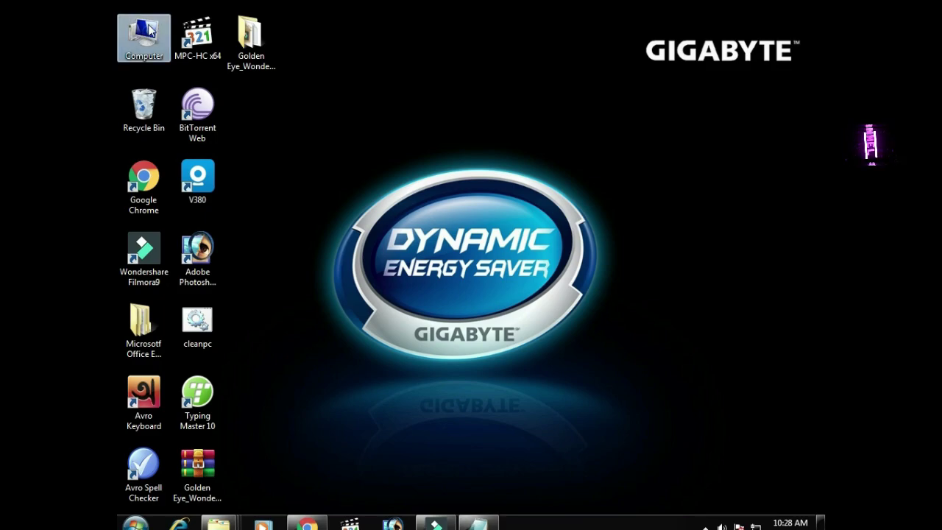
double_click(150, 31)
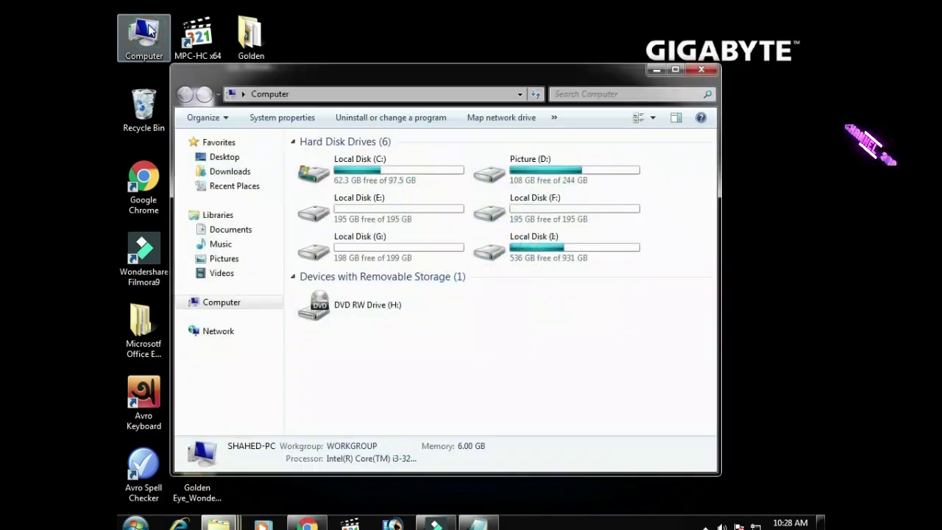
double_click(411, 169)
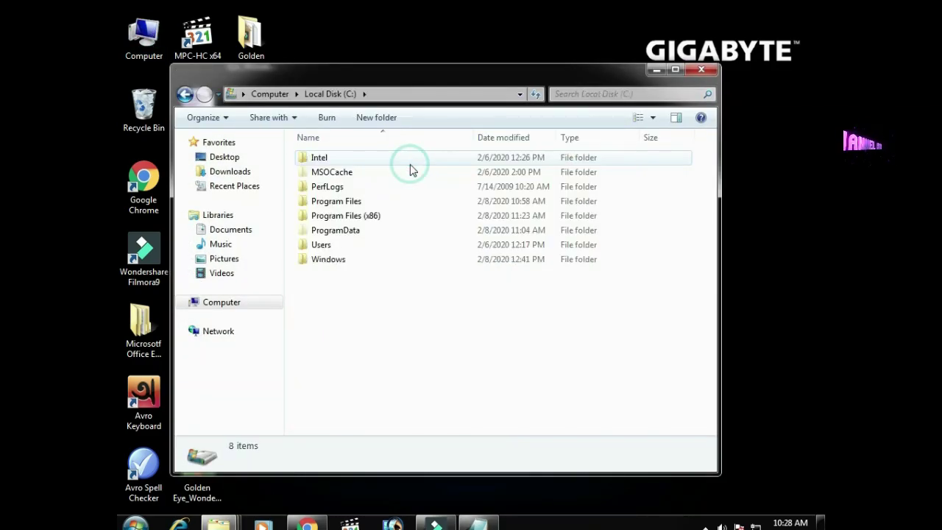
double_click(331, 203)
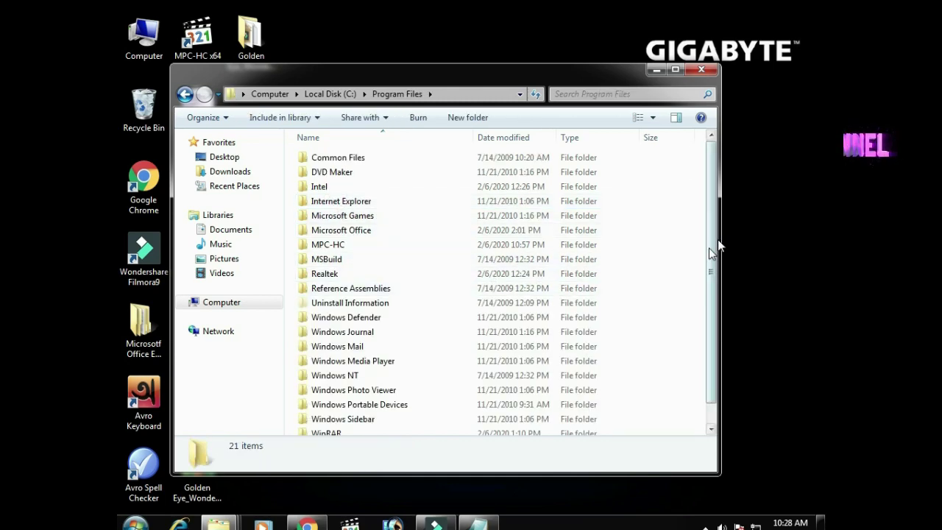
scroll(712, 221, "down", 1)
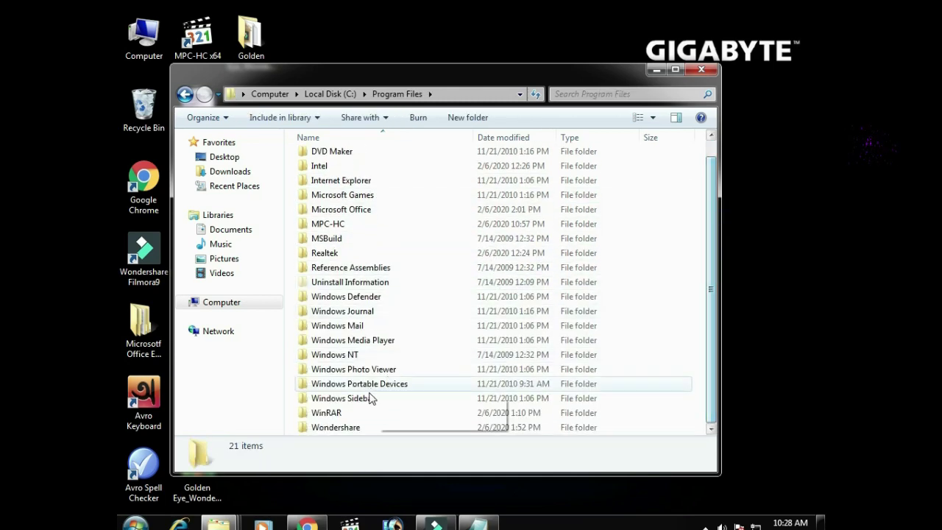
left_click(353, 429)
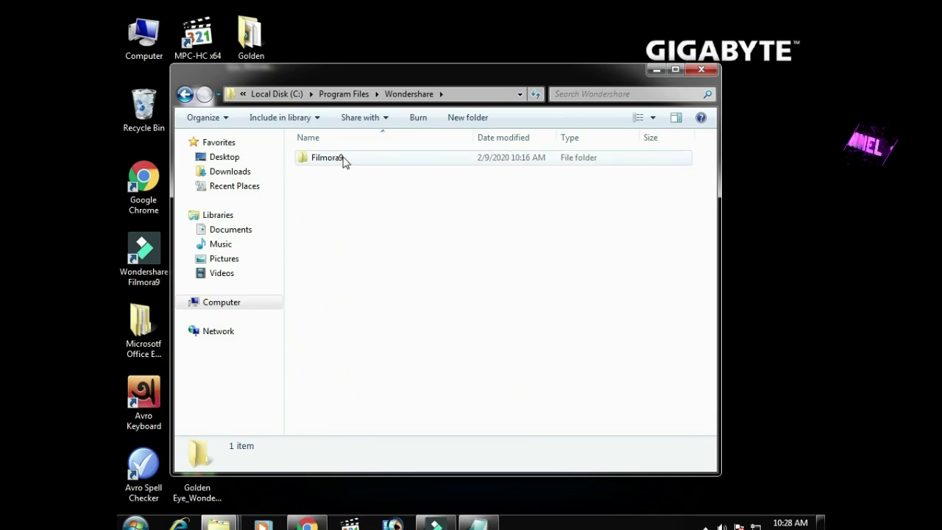
double_click(339, 159)
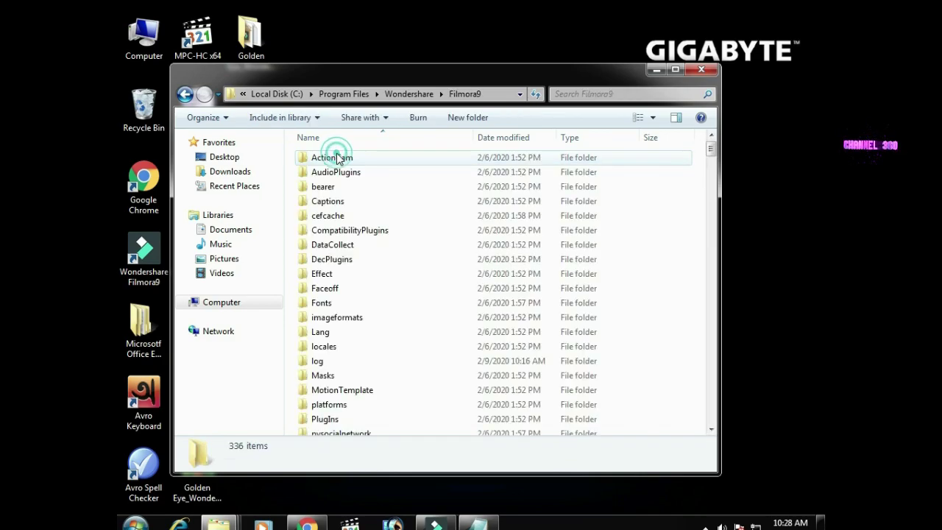
Paste the copied DLLs into the Filmora9 folder and close the window.
left_click_drag(711, 147, 714, 212)
scroll(647, 272, "down", 20)
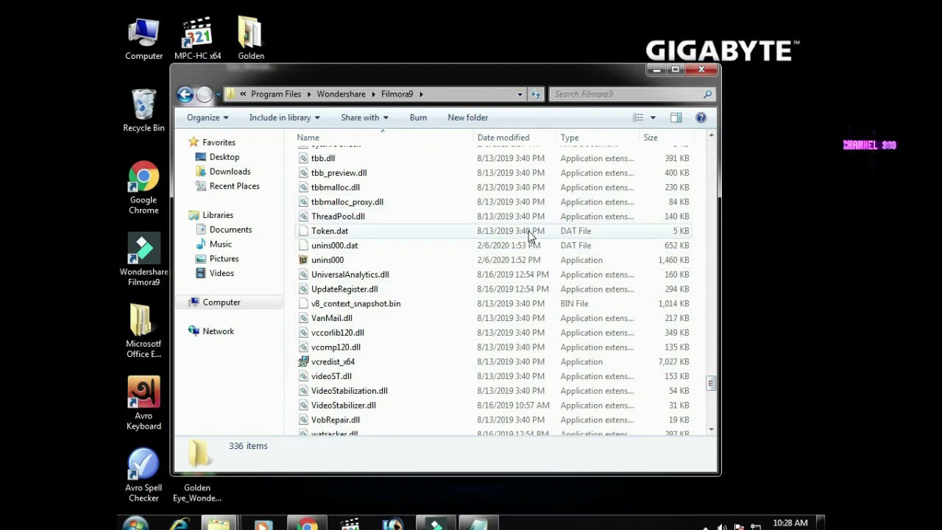
right_click(446, 197)
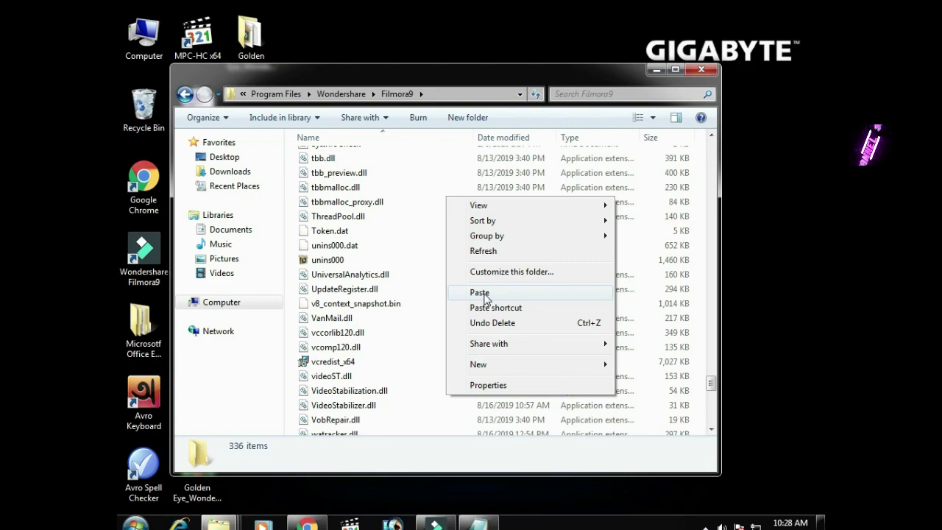
left_click(709, 70)
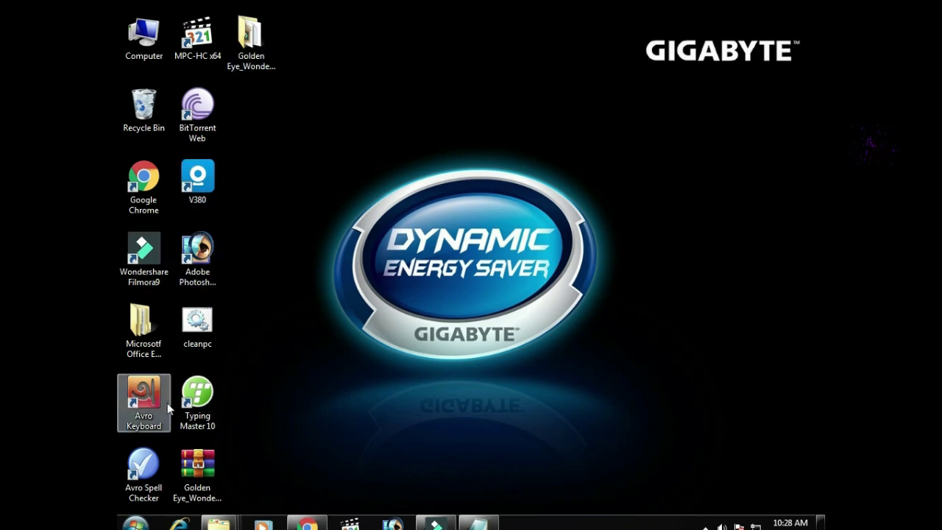
Launch Filmora9, verify Help > Offline Activation reads ACTIVATED, close it, and minimize Filmora9.
double_click(144, 243)
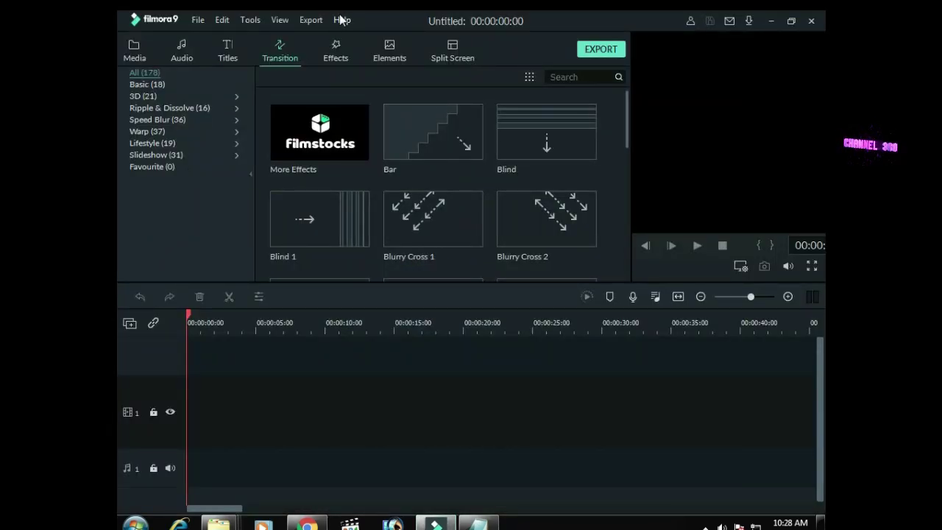
left_click(343, 20)
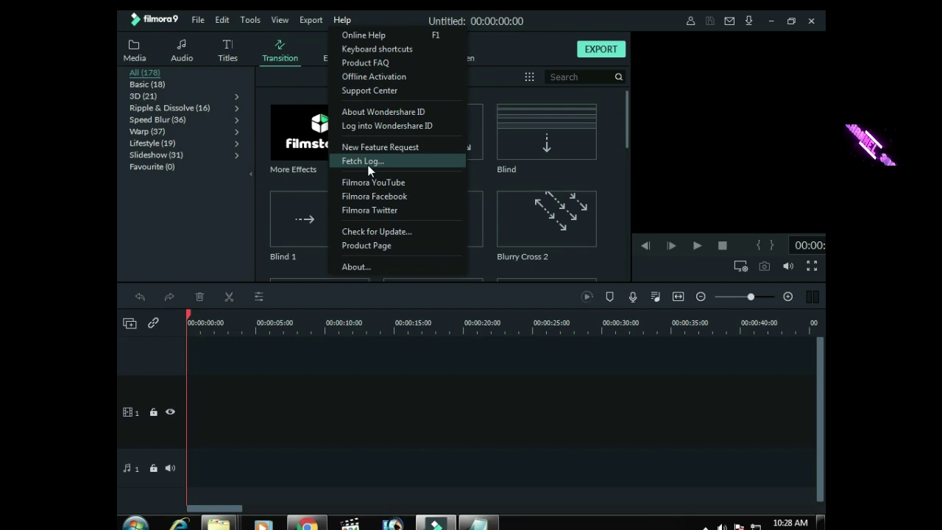
left_click(391, 76)
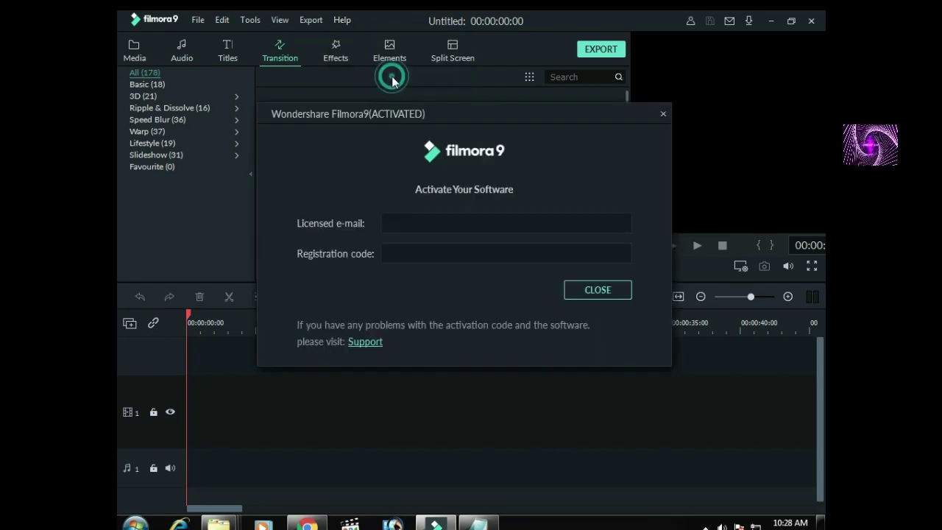
left_click(663, 115)
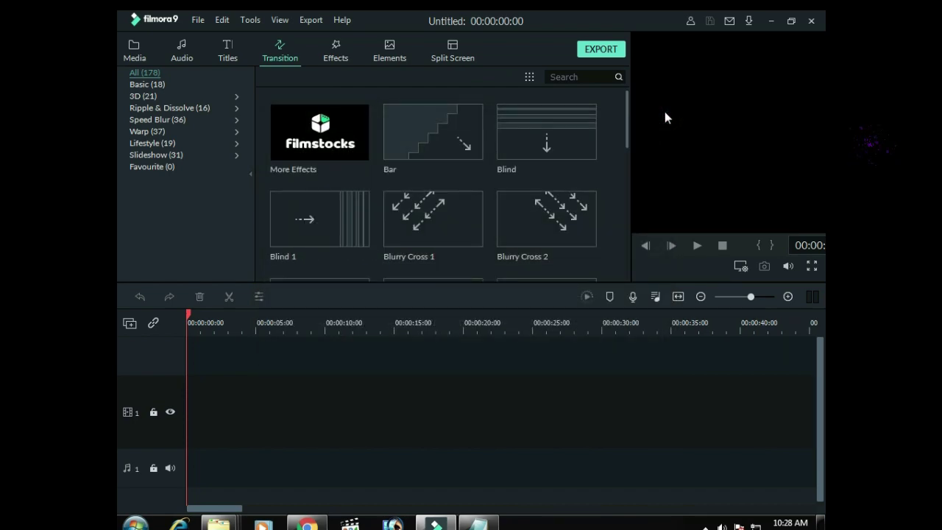
left_click(771, 22)
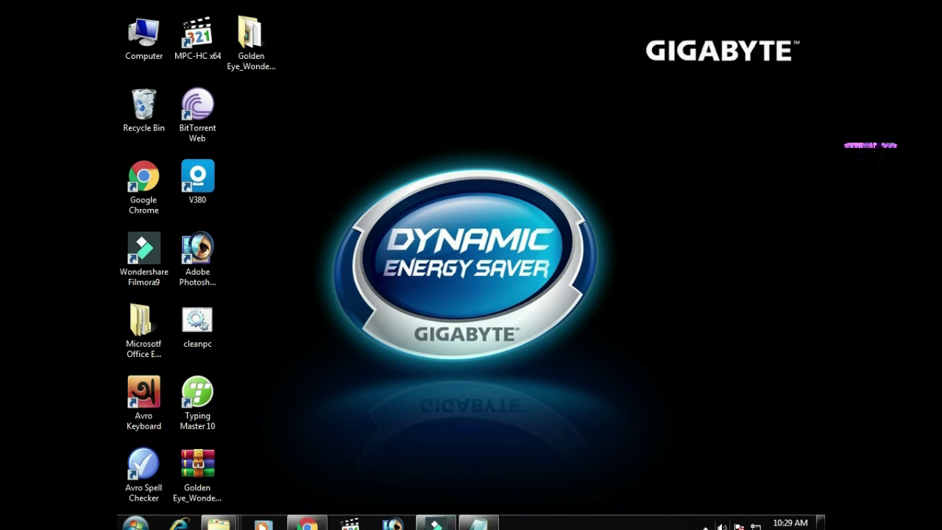
Reveal the hidden tray icons and bring up the screen recorder's Open/Quit menu.
left_click(705, 526)
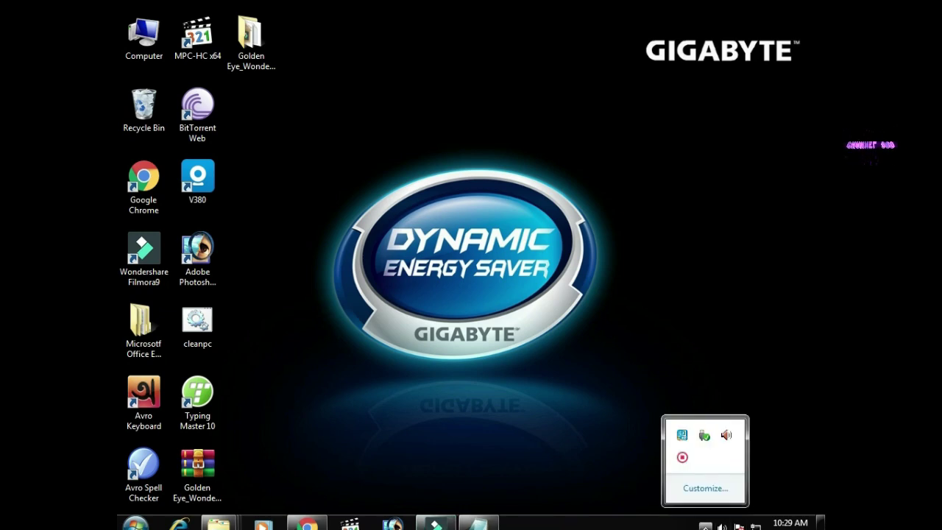
right_click(683, 458)
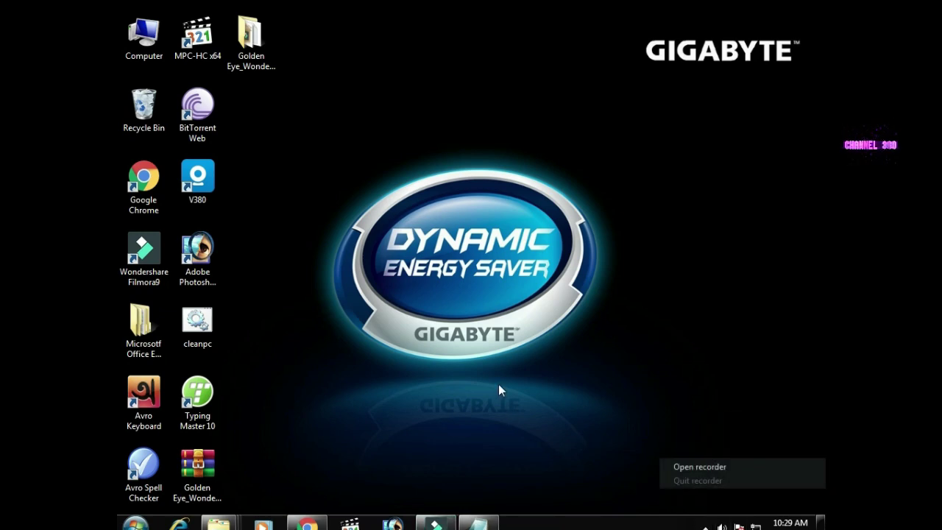